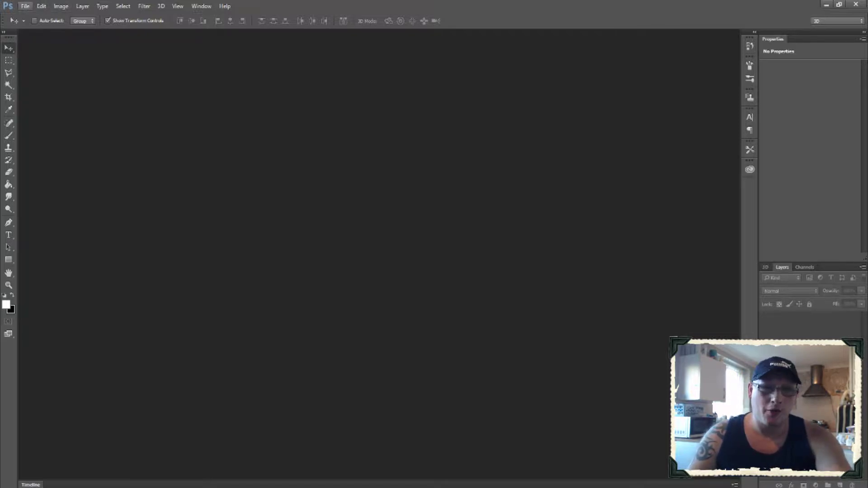
- Start a new Custom document with its size units set to Pixels
left_click(25, 6)
left_click(34, 16)
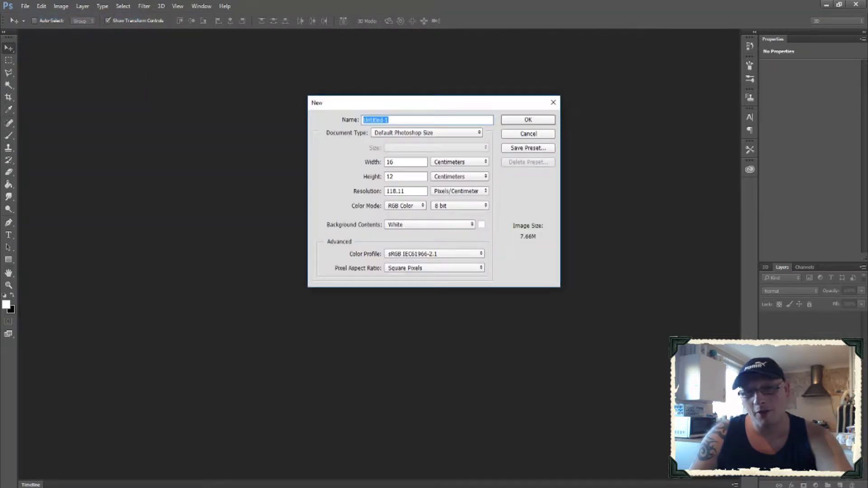
left_click(427, 133)
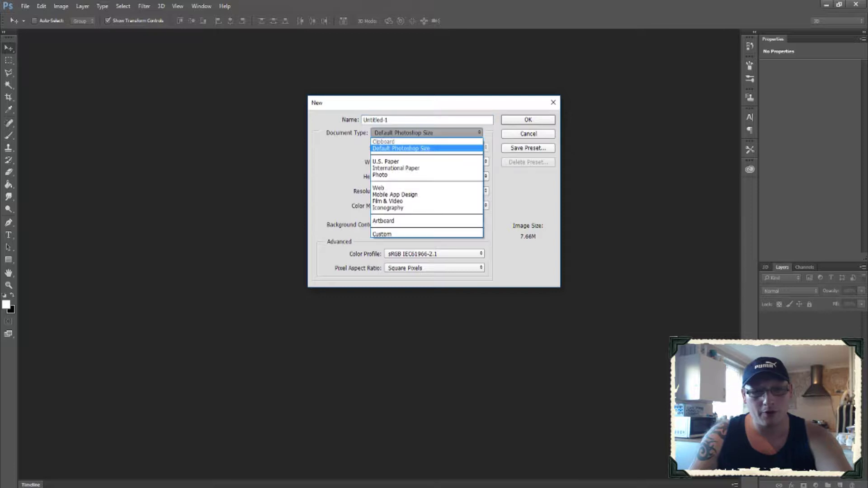
key("Return")
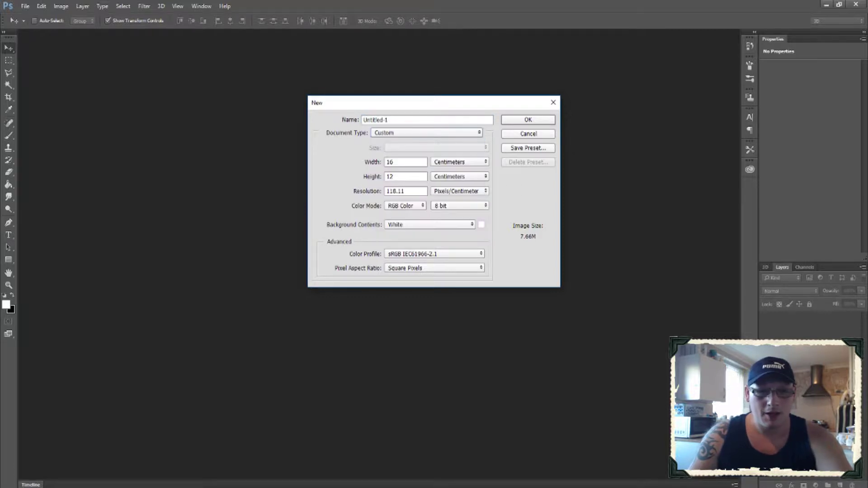
left_click(460, 162)
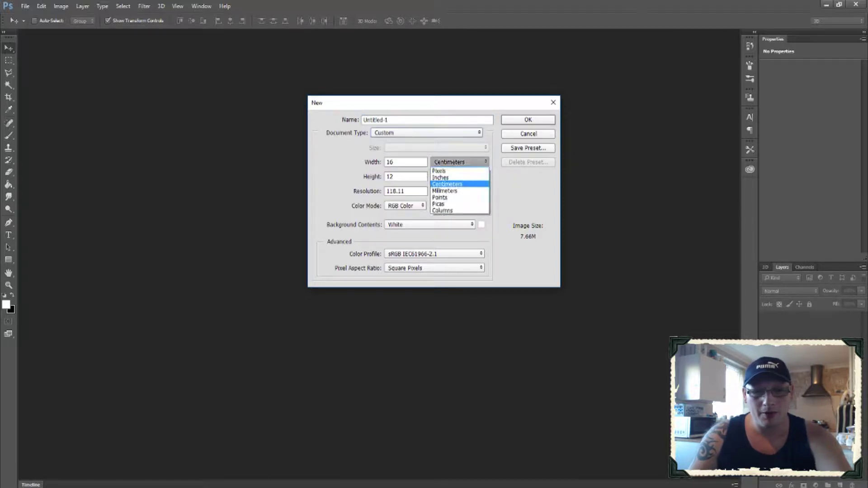
key("Return")
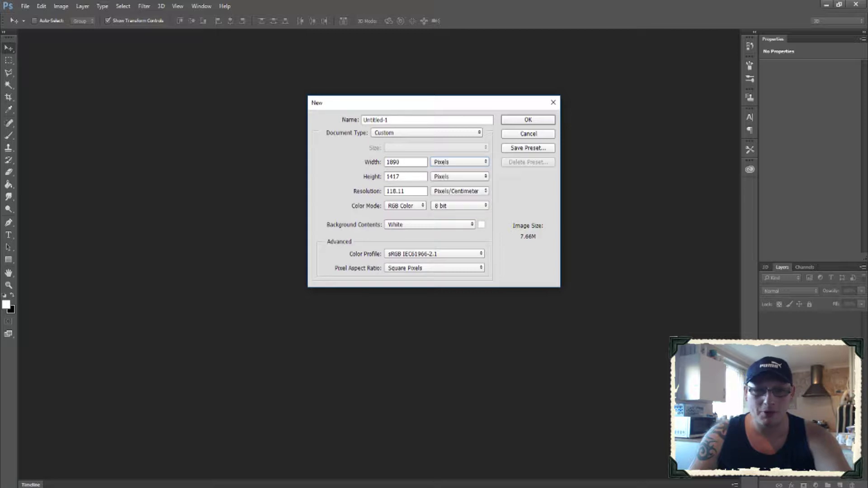
- Set width 1920, height 1080 and resolution 150, then create the document
left_click(398, 162)
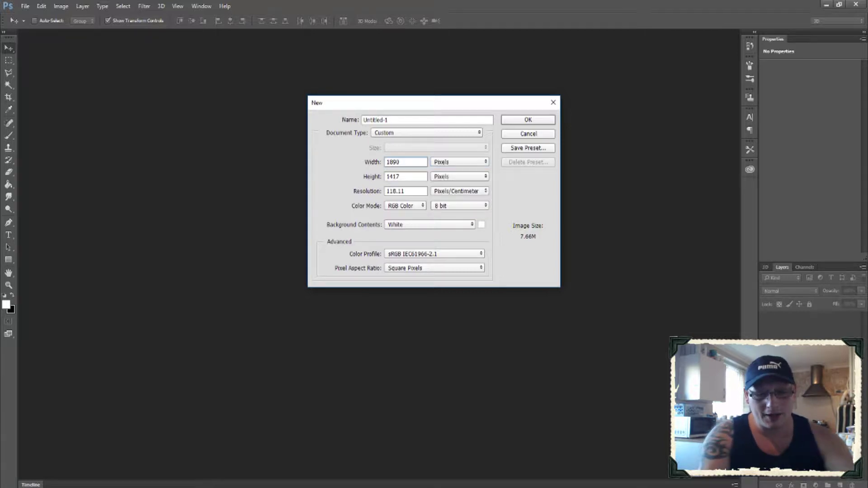
key("BackSpace")
key("BackSpace")
key("BackSpace")
key("BackSpace")
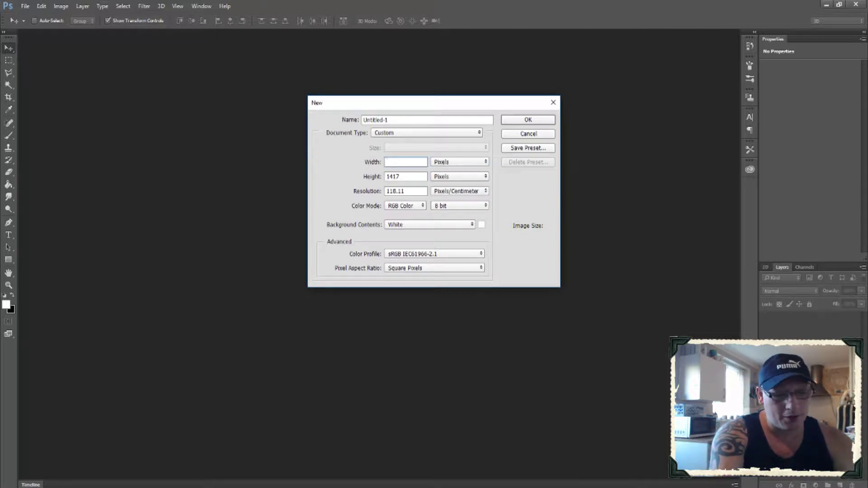
type("1920")
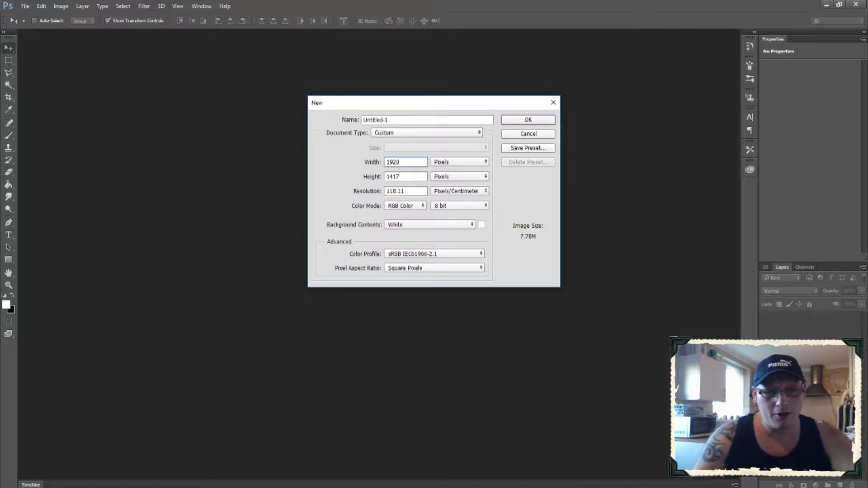
left_click(396, 177)
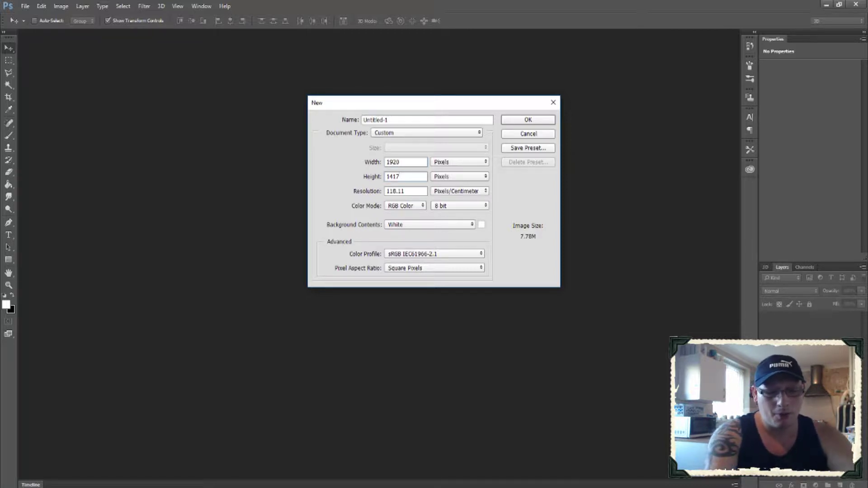
key("BackSpace")
key("BackSpace")
key("BackSpace")
key("BackSpace")
type("1")
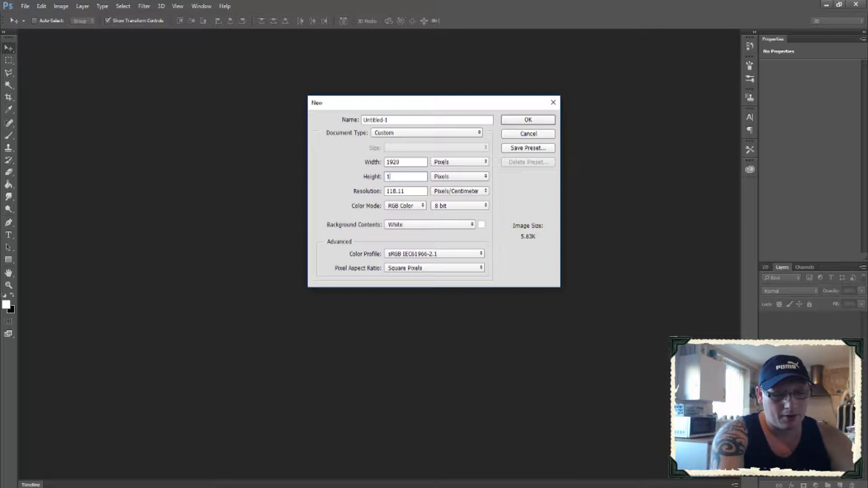
type("080")
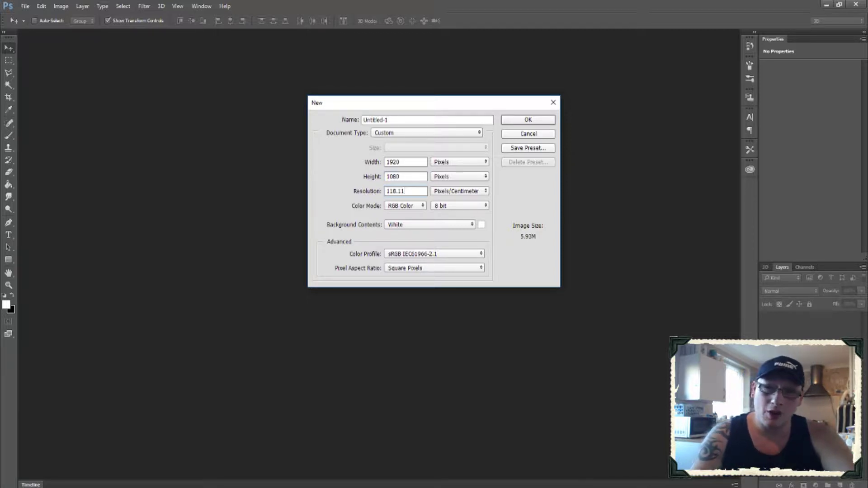
left_click(403, 191)
key("BackSpace")
key("BackSpace")
key("BackSpace")
key("BackSpace")
key("BackSpace")
key("BackSpace")
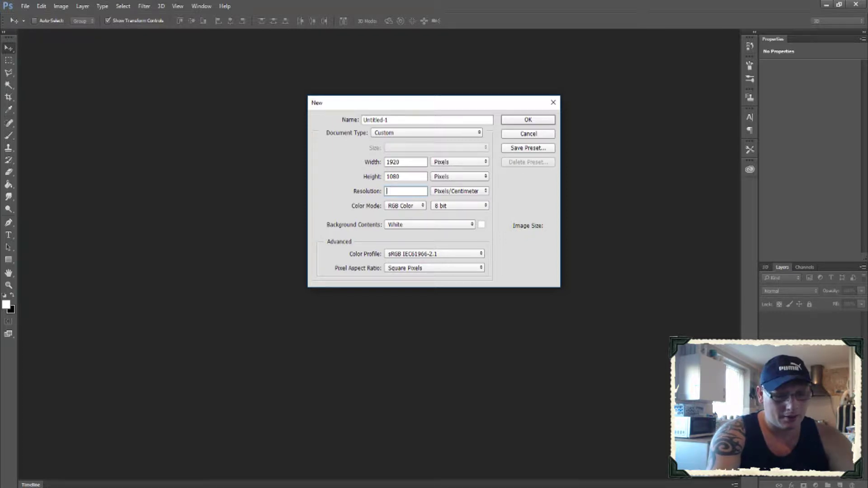
type("150")
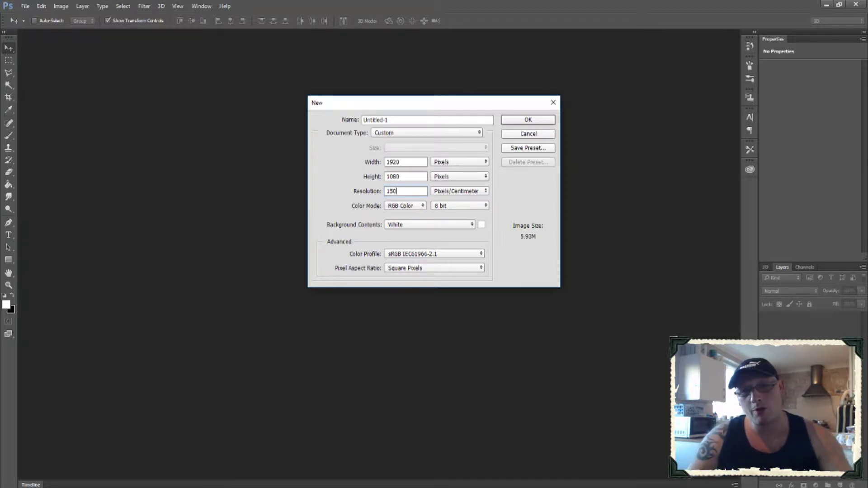
key("Return")
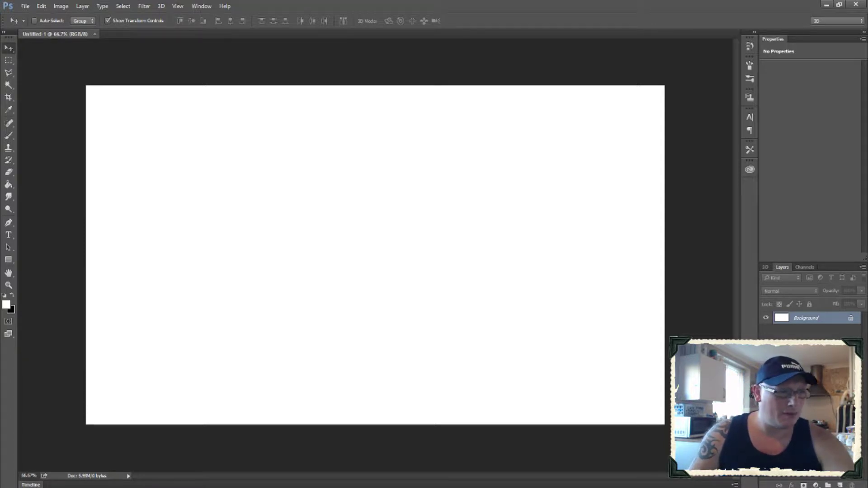
- Type the word GAMING with the Horizontal Type Tool near the canvas top-left and commit it
key("t")
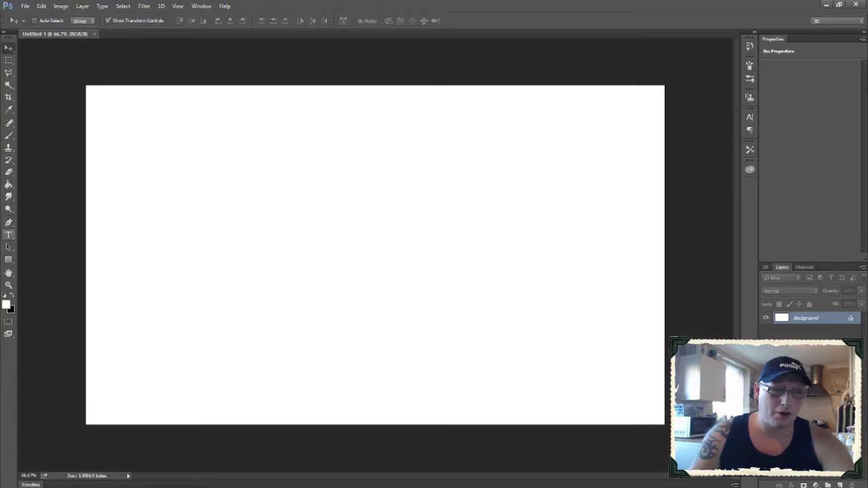
left_click(6, 245)
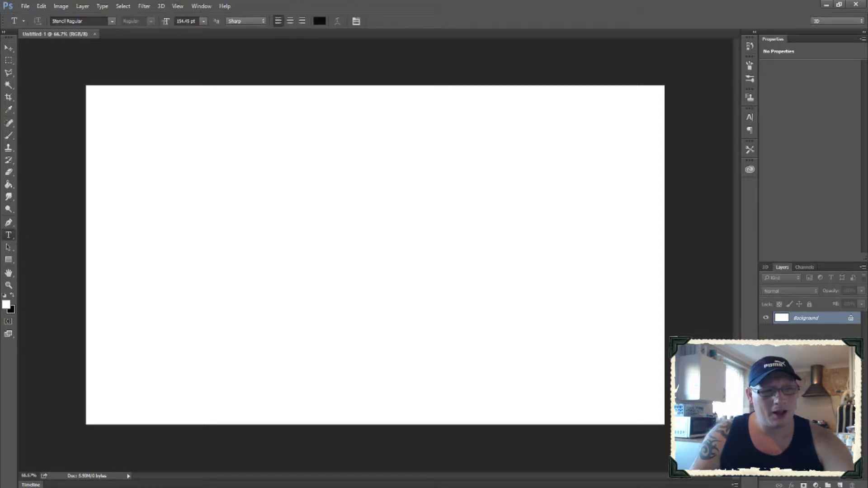
left_click(129, 175)
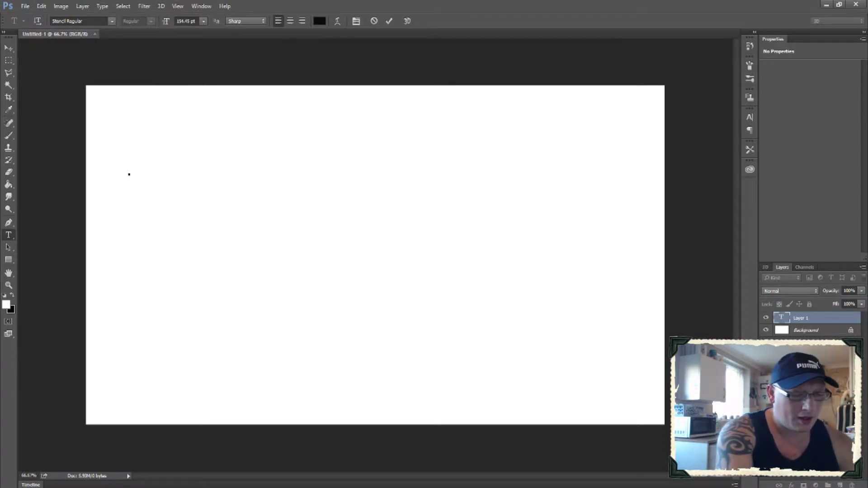
type("UA")
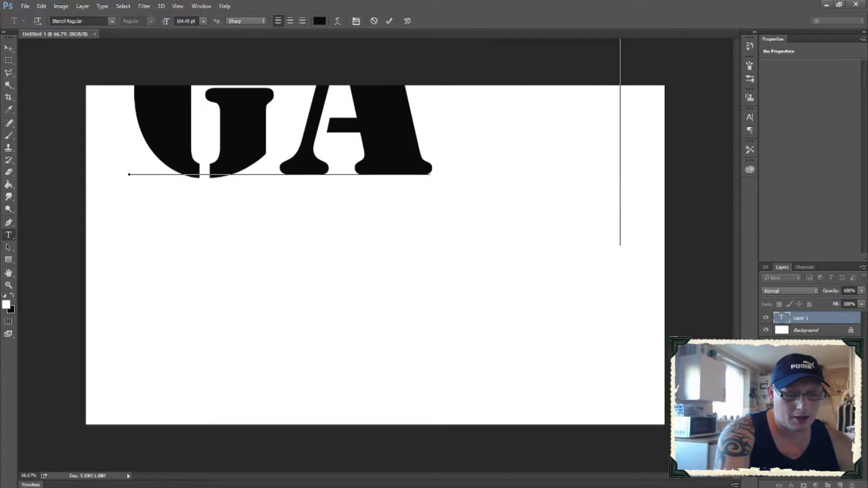
type("MIN")
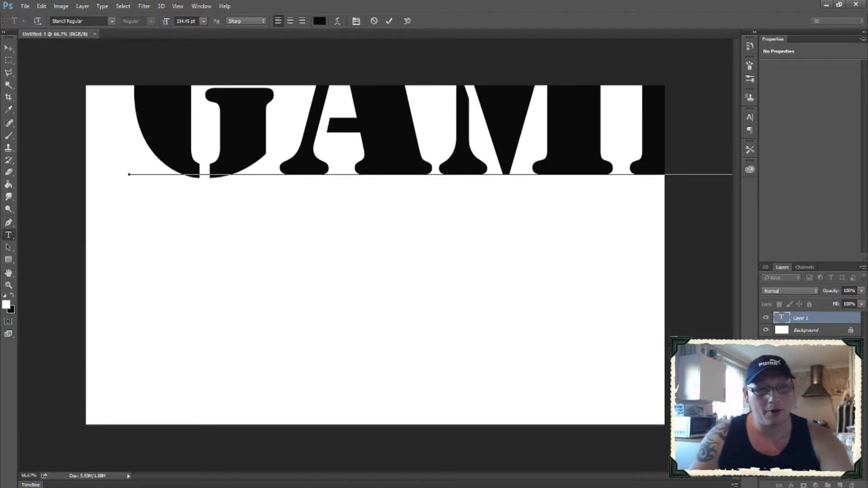
left_click(389, 21)
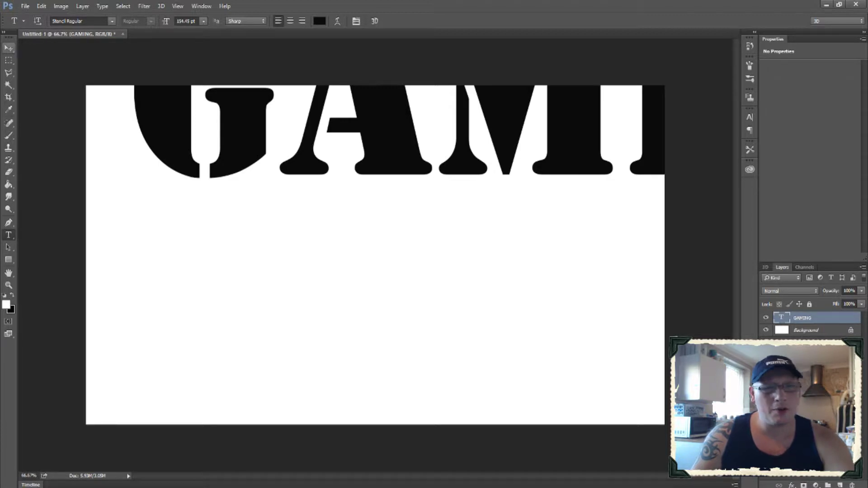
left_click(9, 48)
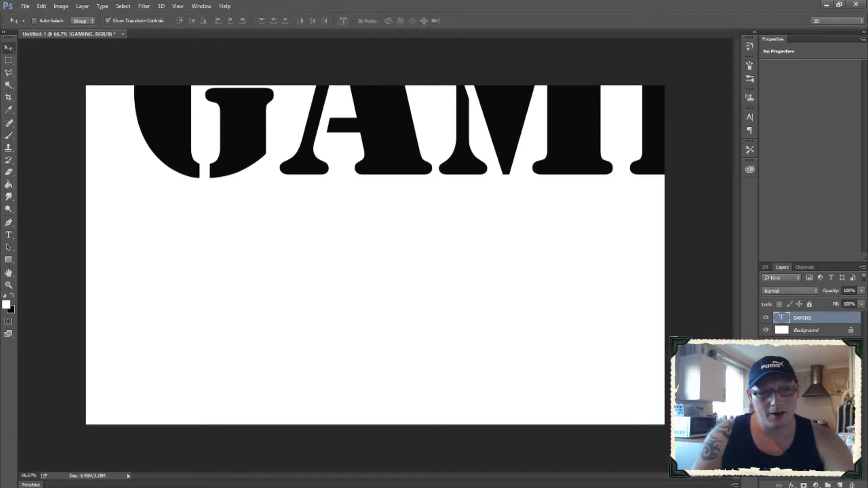
- Drag GAMING down onto the canvas and shrink it so the whole word fits
left_click_drag(403, 105, 365, 263)
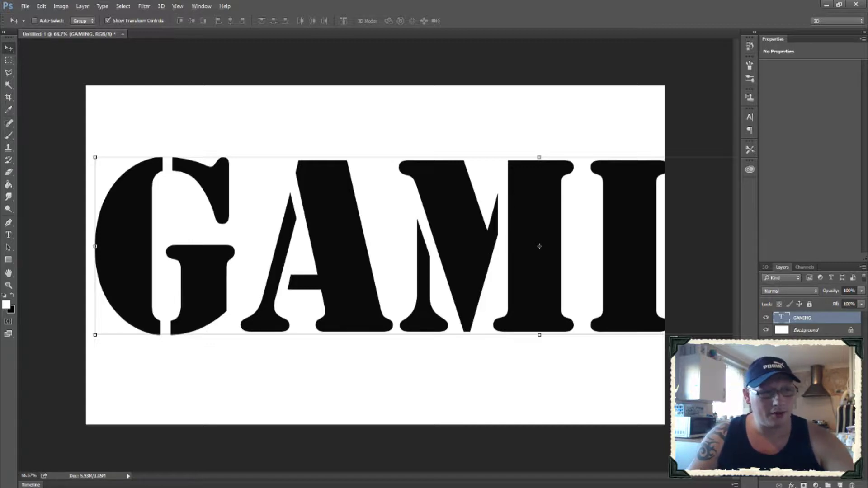
left_click(95, 158)
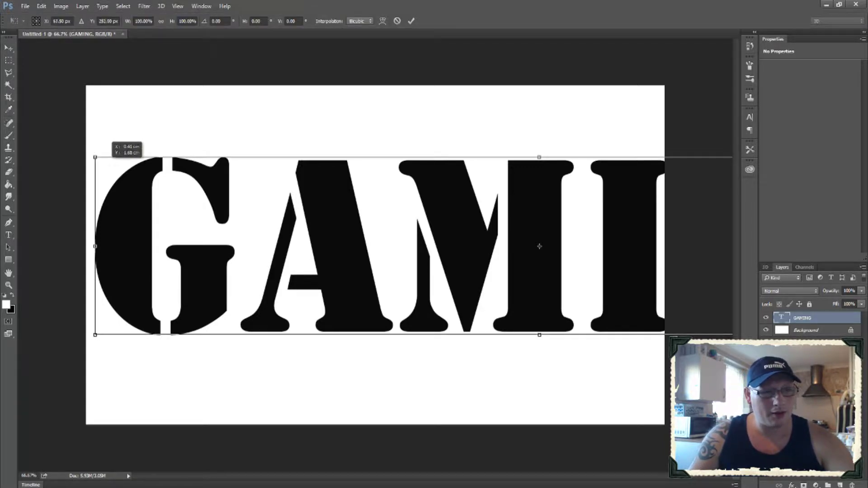
mouse_move(90, 118)
left_mouse_down()
mouse_move(106, 130)
mouse_move(101, 126)
left_mouse_up()
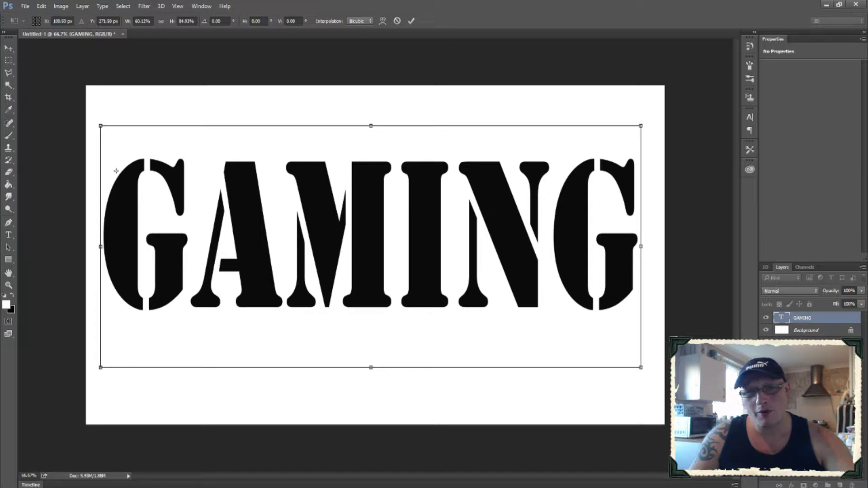
- Stretch GAMING out to the left, right, top and bottom, then apply the transform
left_click_drag(641, 367, 661, 375)
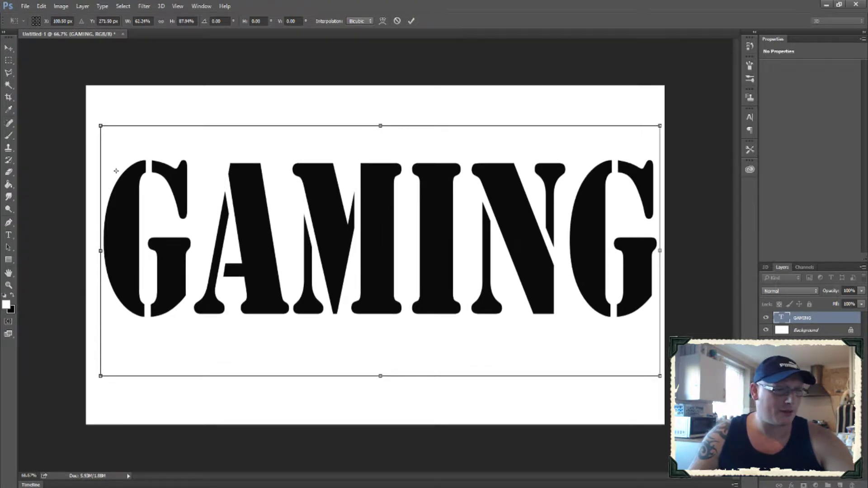
left_click_drag(100, 376, 89, 381)
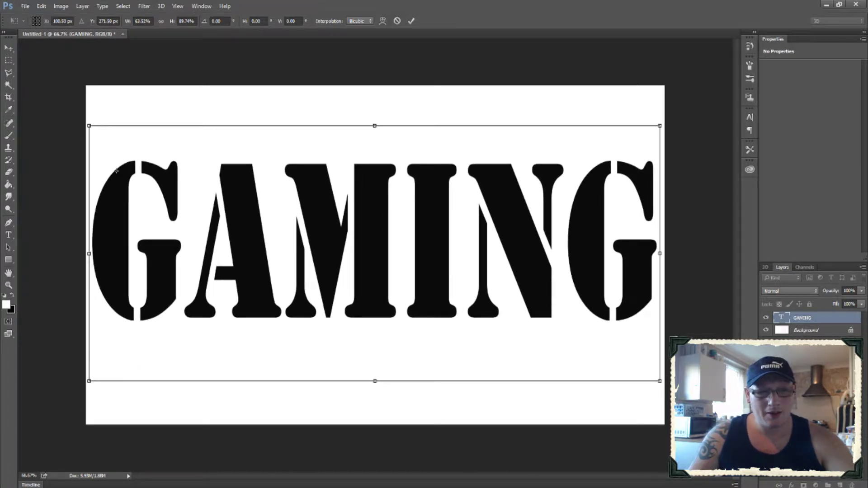
left_click_drag(375, 125, 375, 91)
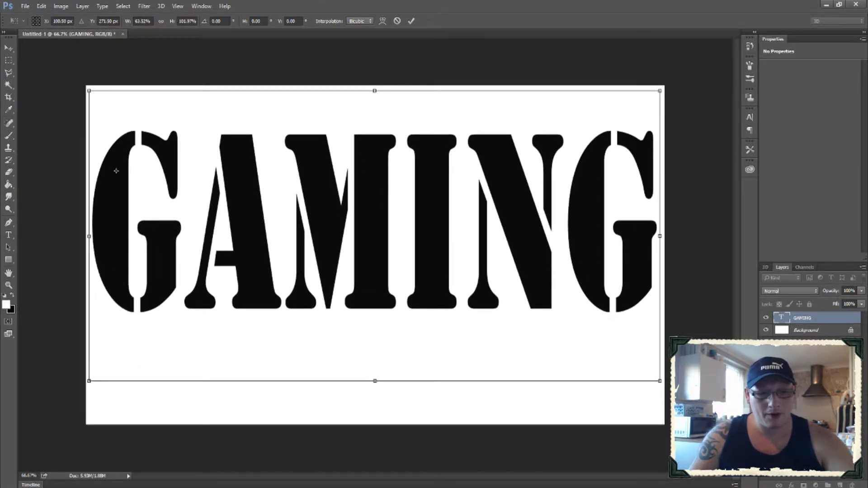
left_click_drag(375, 382, 375, 410)
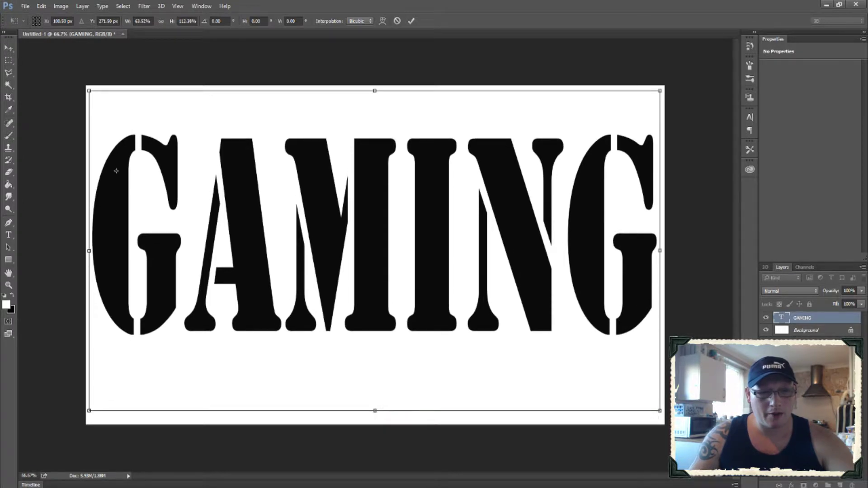
left_click_drag(379, 233, 379, 247)
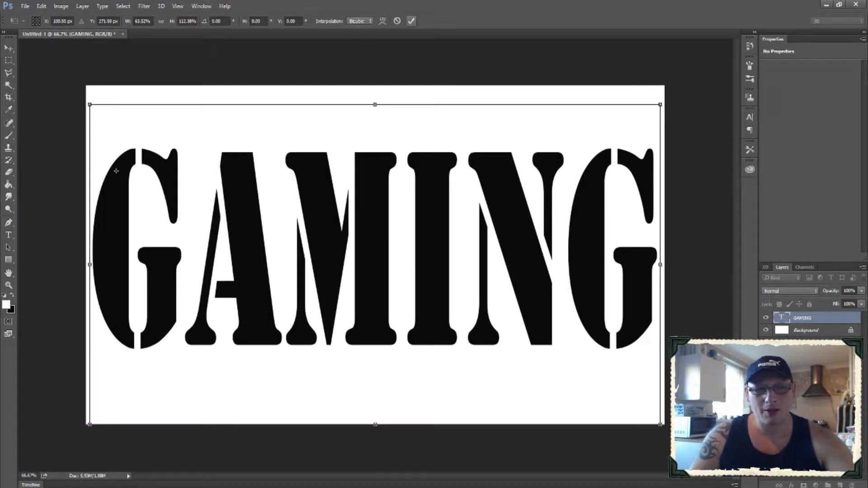
left_click(411, 21)
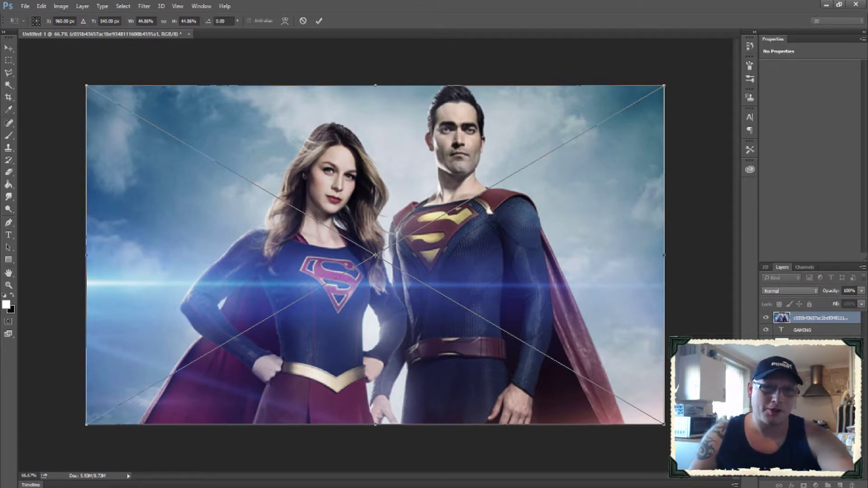
- Commit the placed superhero photo, then pull its top, bottom and sides inward into a middle band
left_click(319, 21)
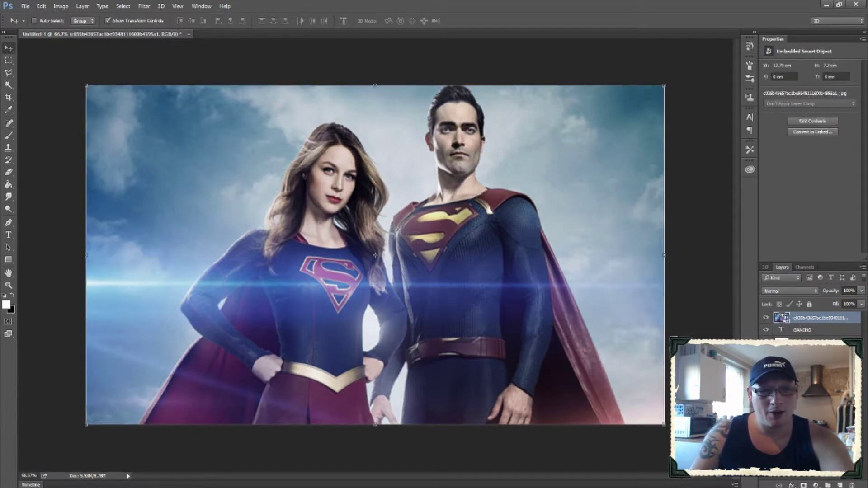
left_click_drag(375, 85, 375, 143)
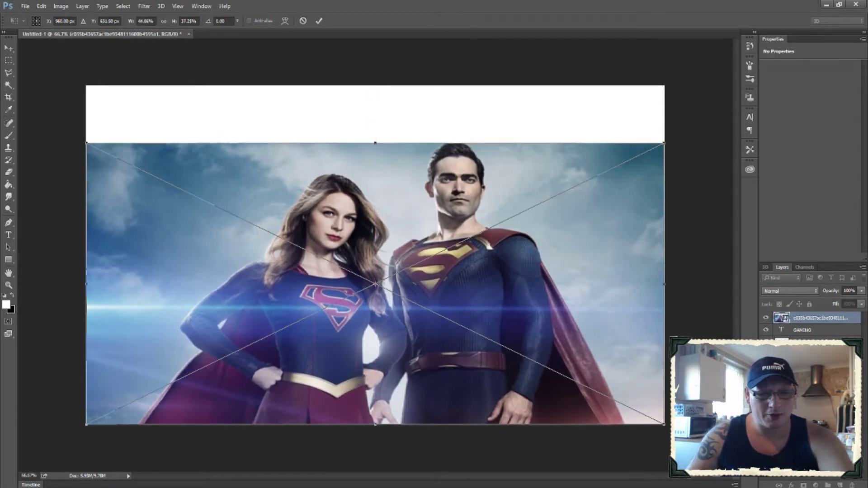
left_click_drag(376, 425, 376, 355)
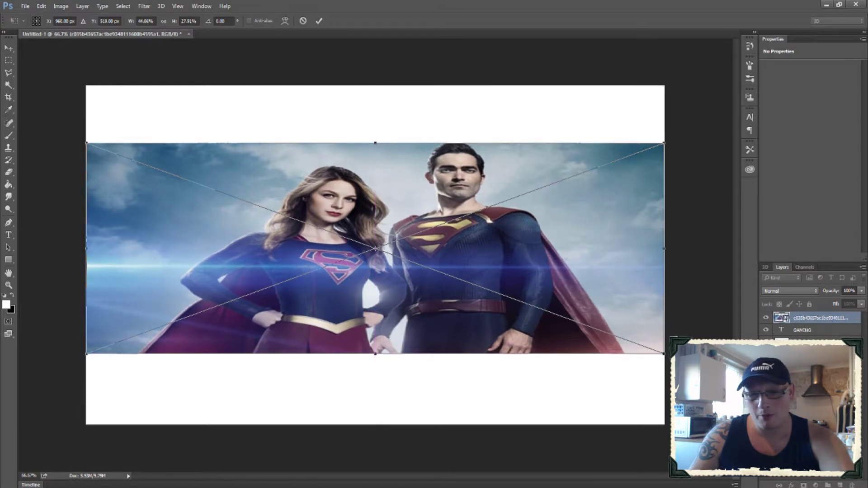
mouse_move(664, 248)
left_mouse_down()
mouse_move(639, 248)
mouse_move(657, 248)
left_mouse_up()
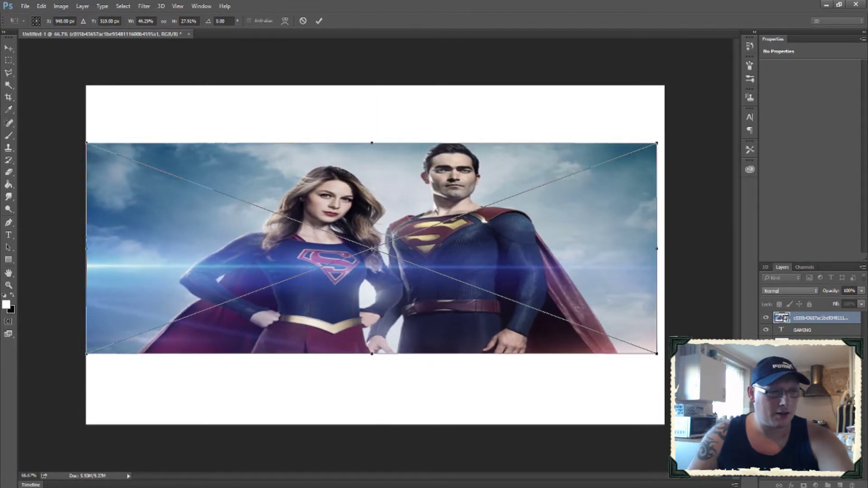
mouse_move(86, 248)
left_mouse_down()
mouse_move(108, 248)
mouse_move(93, 248)
left_mouse_up()
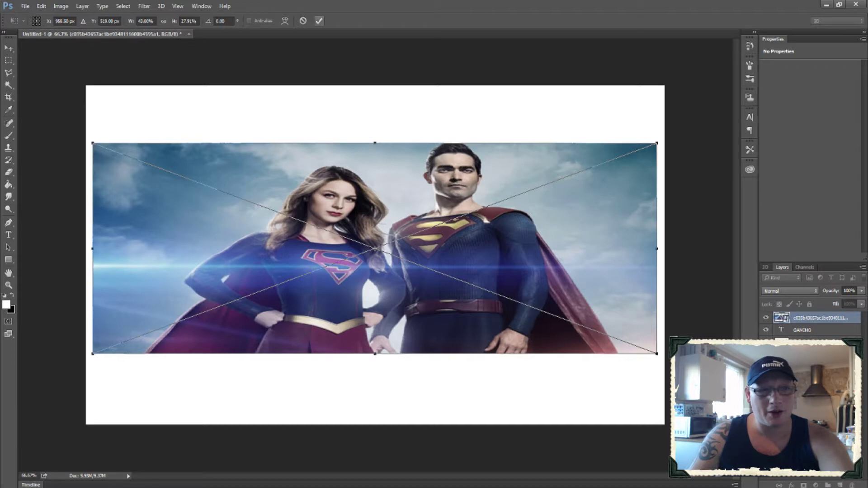
left_click(319, 20)
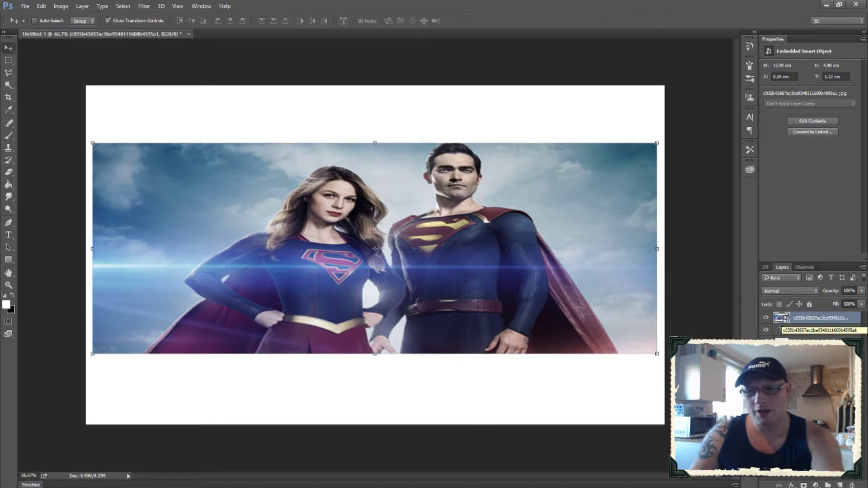
- Create a clipping mask of the superhero photo layer onto the GAMING text layer
right_click(819, 322)
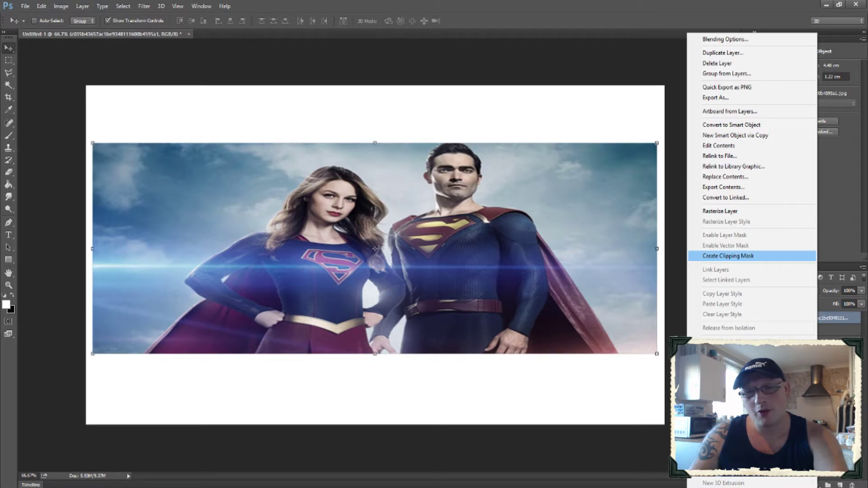
left_click(729, 256)
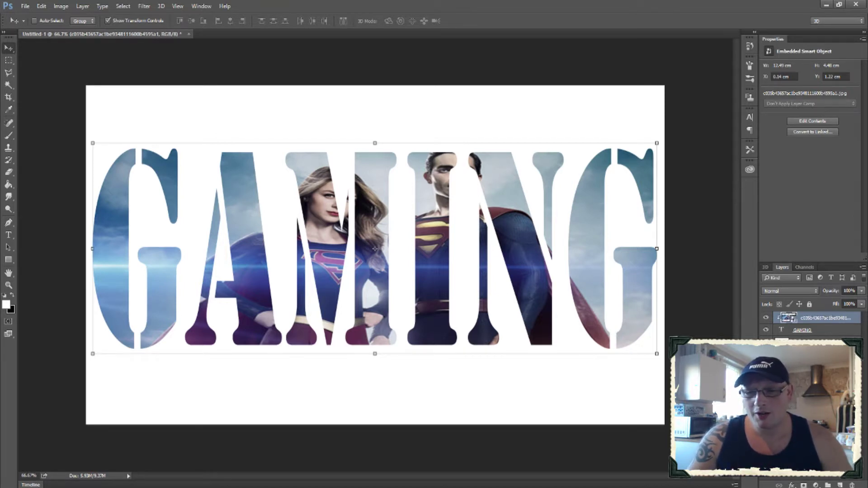
key("alt+bracketleft")
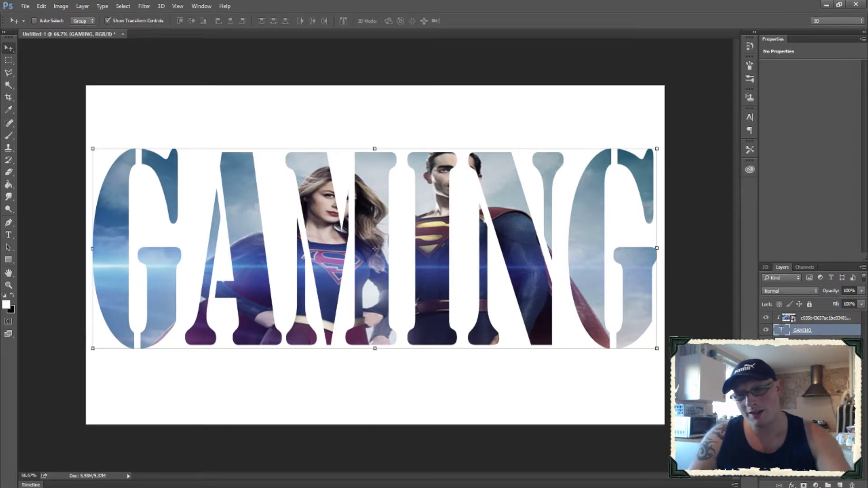
- Add a Bevel & Emboss style (Inner Bevel, Smooth) to the GAMING text layer
right_click(806, 330)
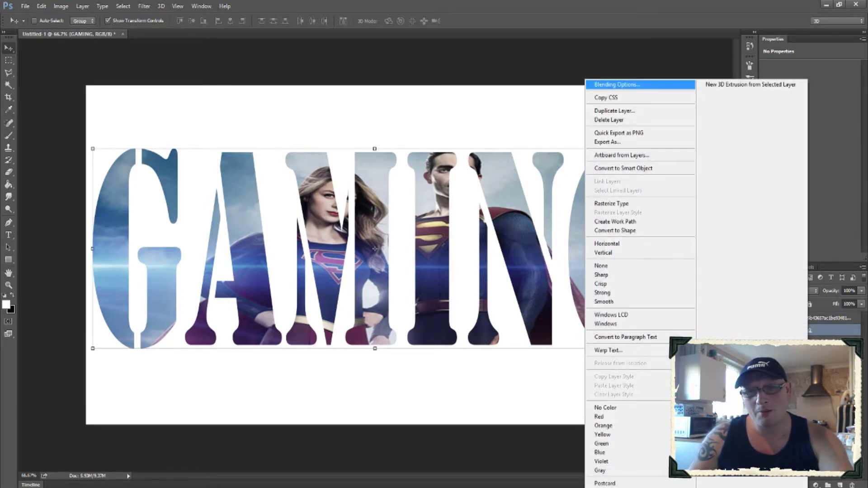
left_click(618, 85)
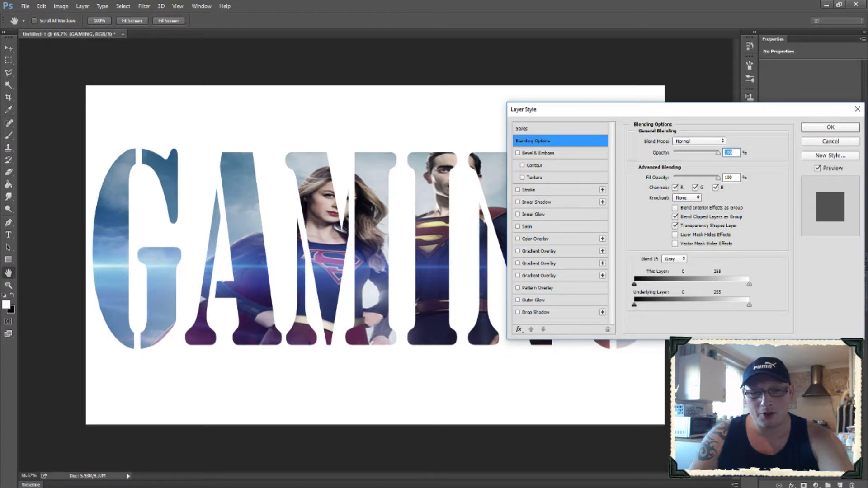
left_click(536, 153)
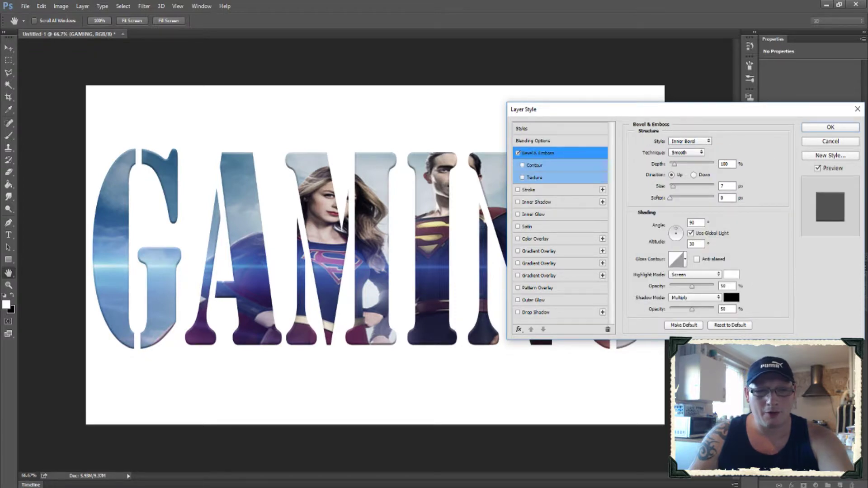
left_click_drag(612, 112, 762, 10)
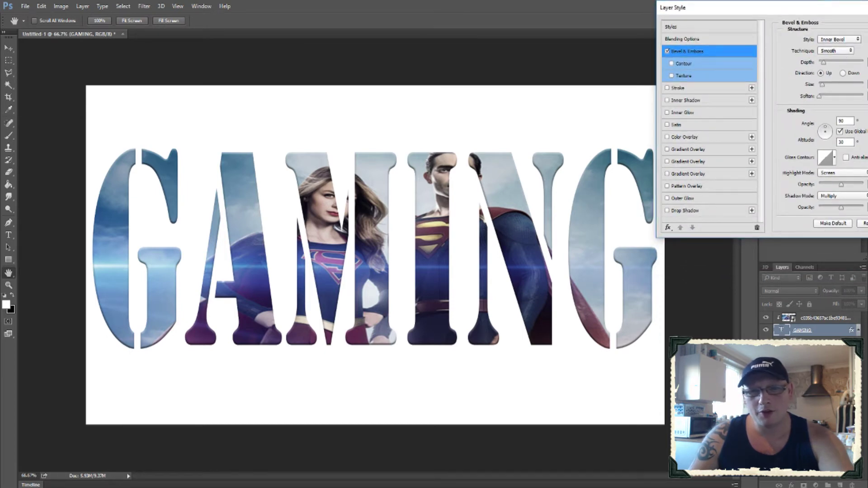
left_click(667, 51)
left_click(667, 51)
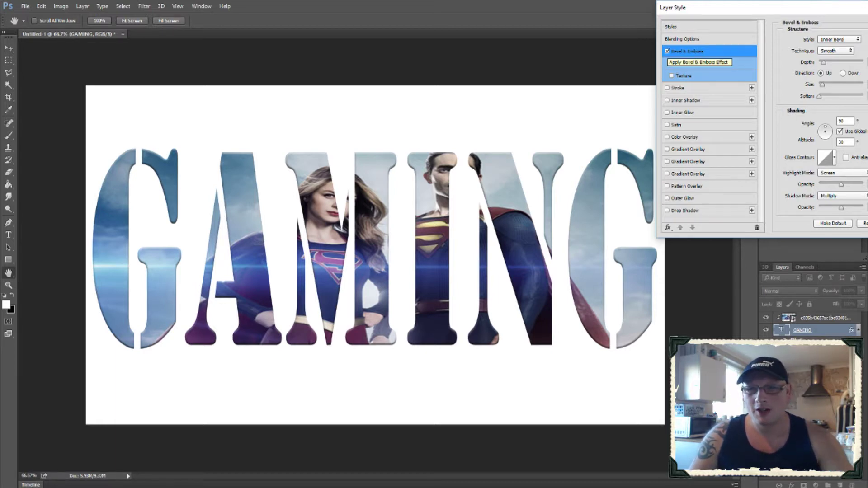
left_click_drag(748, 9, 721, 10)
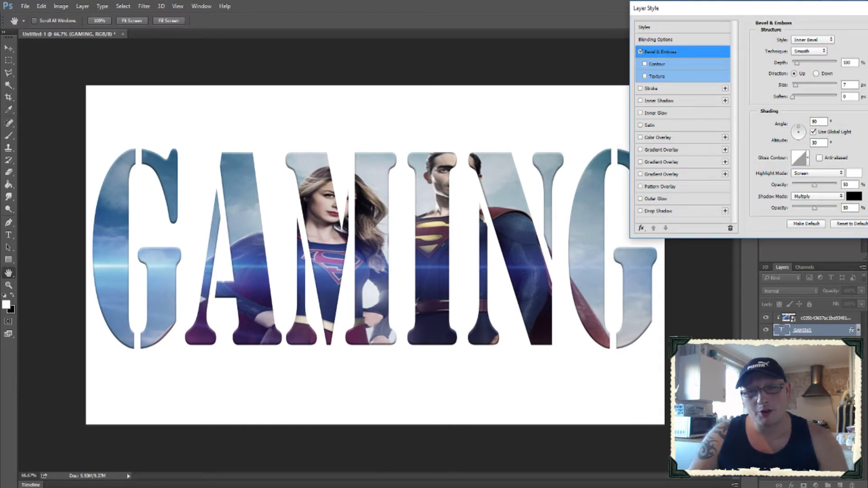
- Add a blue Stroke positioned Outside and fine-tune its size to a thin outline
left_click(651, 88)
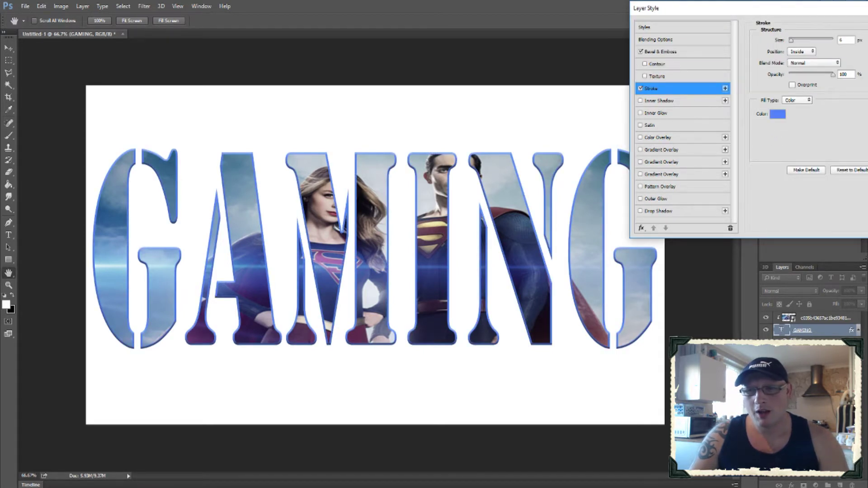
left_click_drag(755, 8, 732, 11)
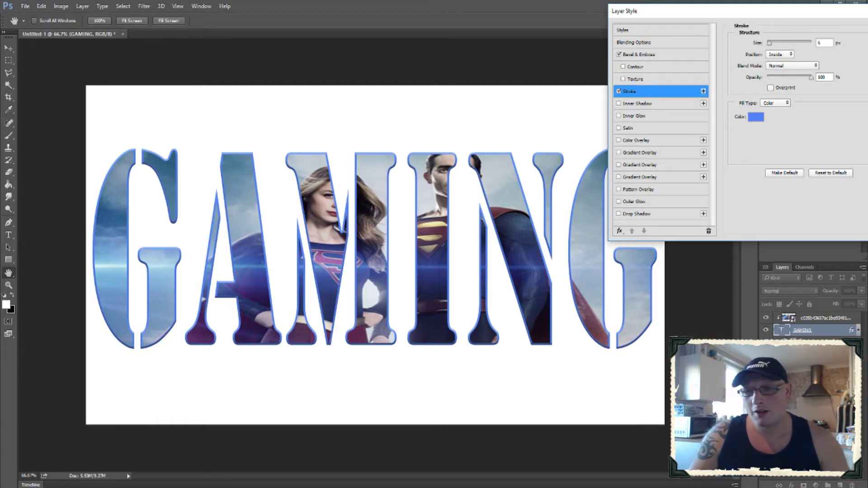
left_click(780, 54)
left_click(777, 54)
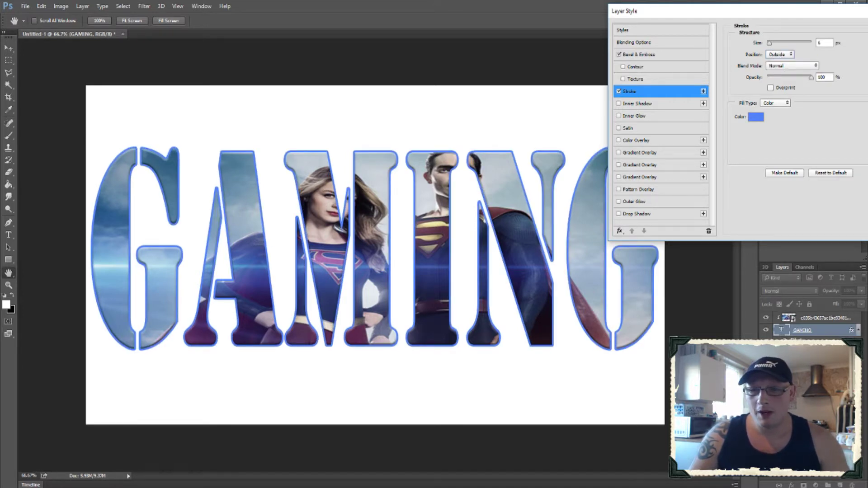
left_click(821, 43)
key("shift+Up")
key("shift+Up")
key("shift+Up")
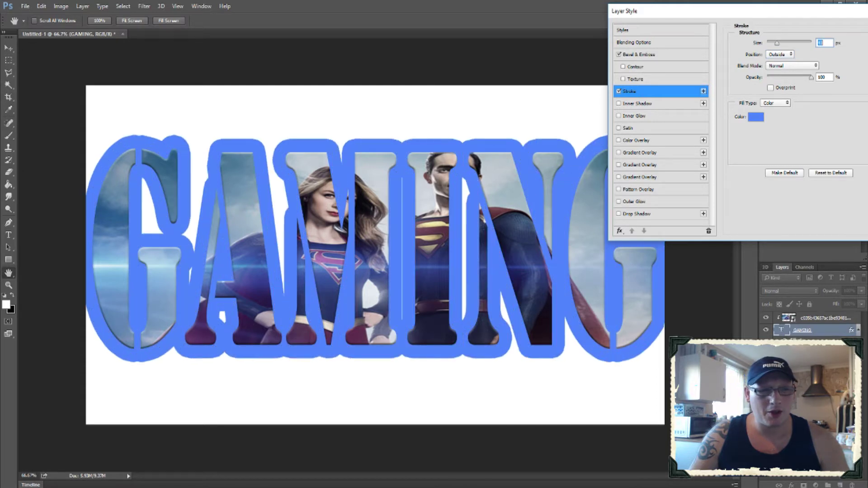
key("shift+Down")
key("shift+Down")
key("shift+Down")
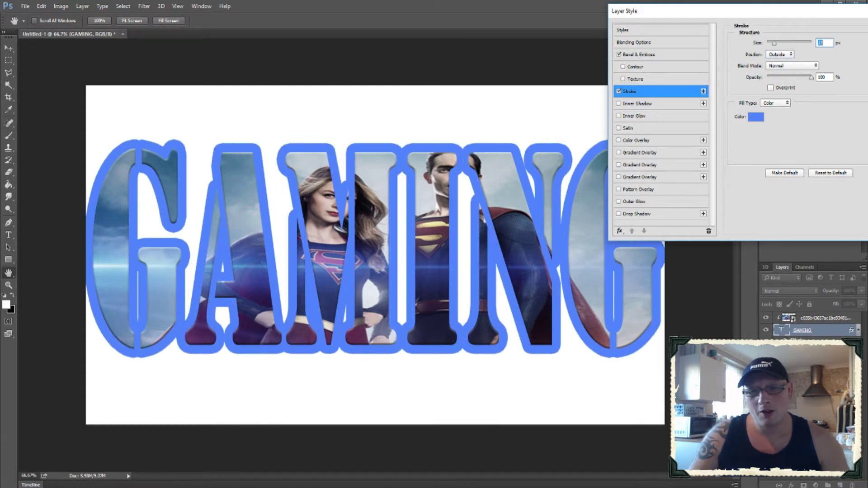
key("Up")
key("Up")
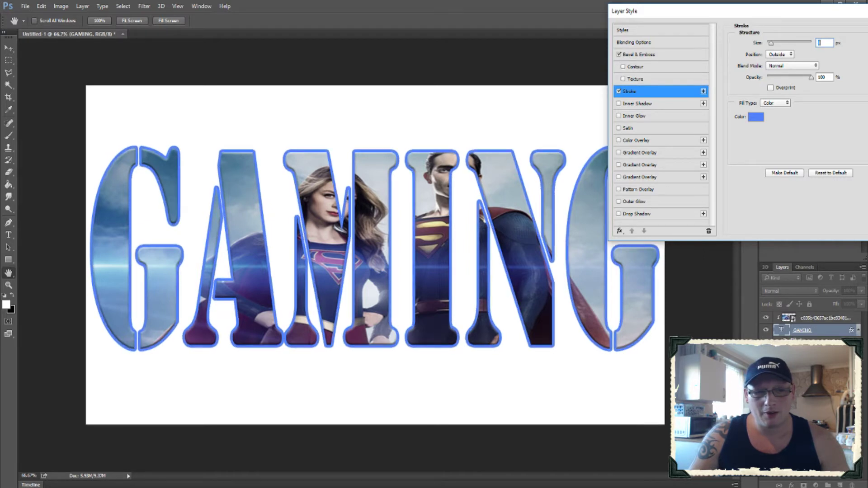
key("Down")
key("Down")
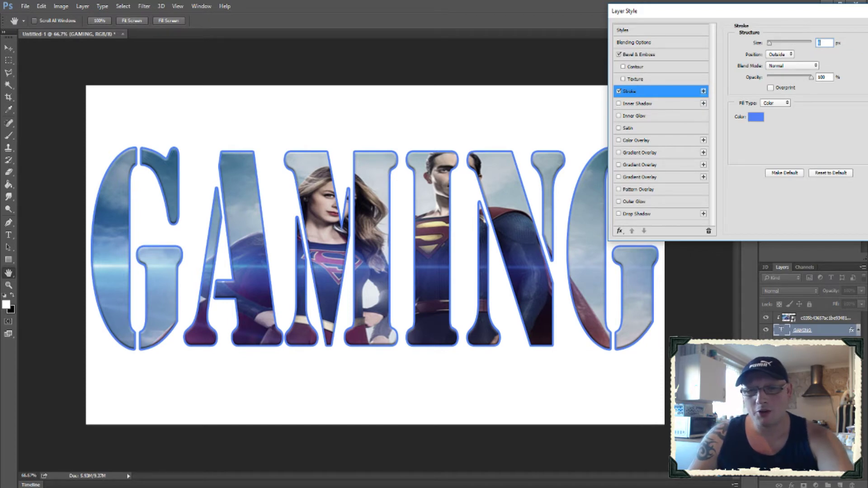
left_click(637, 104)
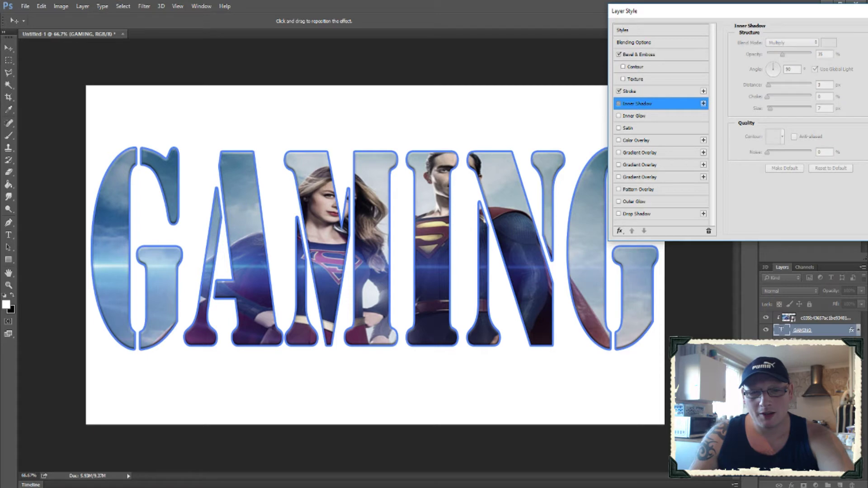
- Enable Inner Shadow, Inner Glow, Outer Glow with added noise, and Drop Shadow, then confirm with OK
left_click(619, 104)
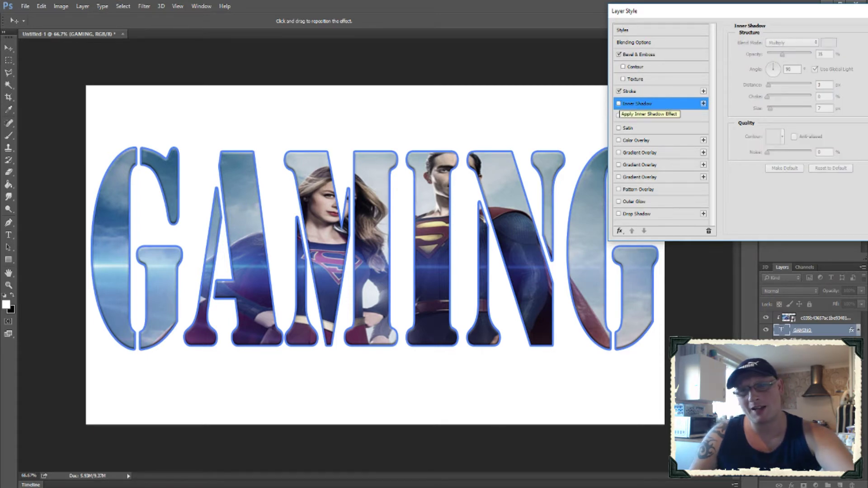
left_click(619, 104)
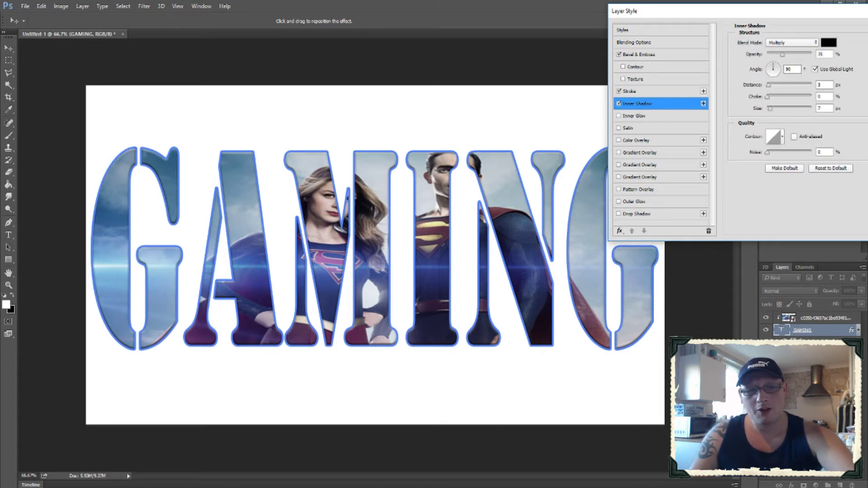
left_click(619, 116)
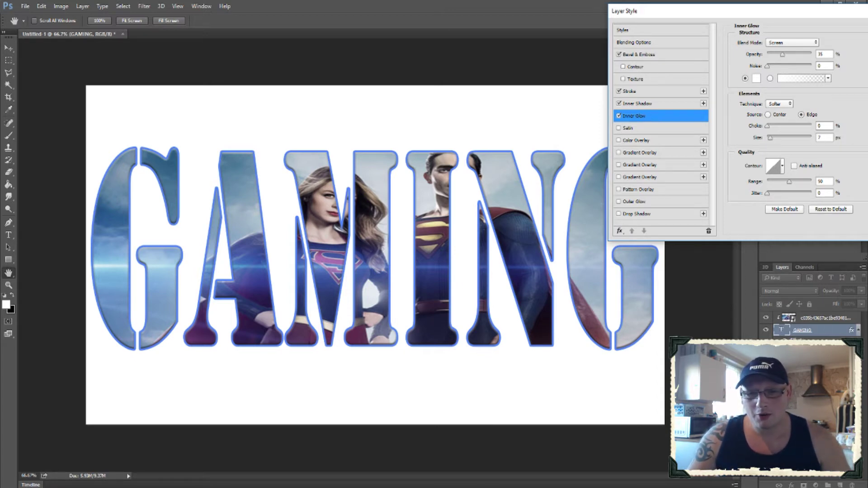
left_click(635, 202)
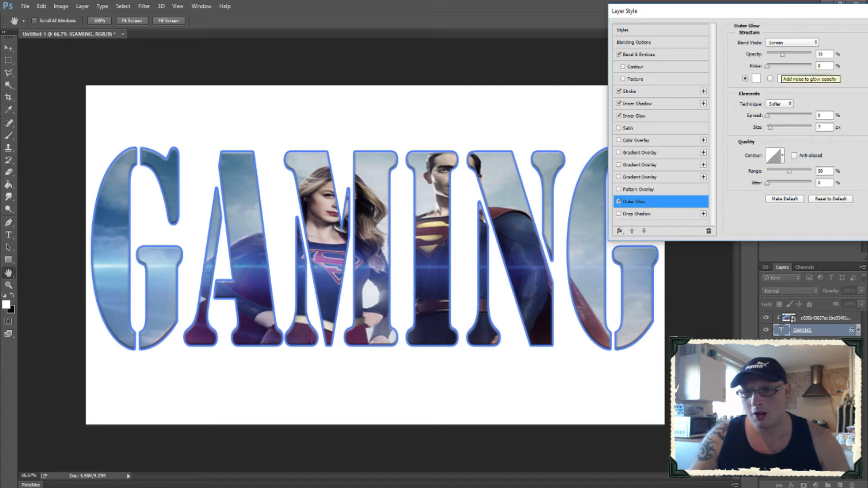
left_click_drag(768, 66, 772, 66)
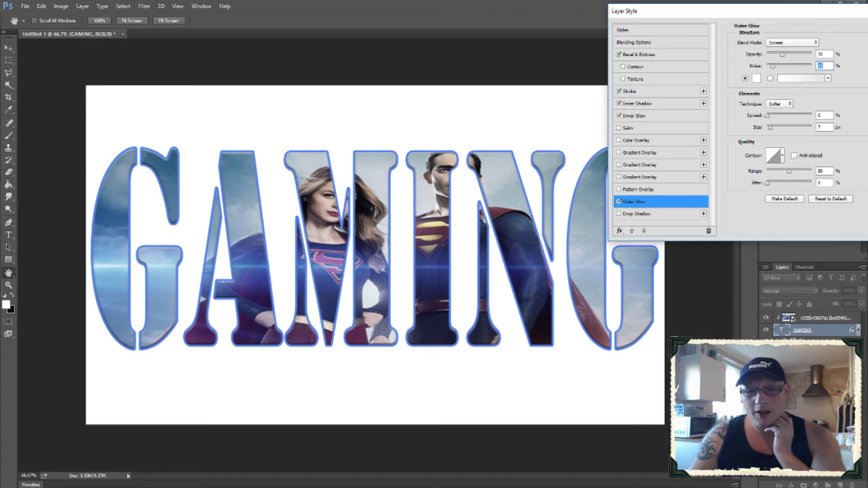
left_click(637, 213)
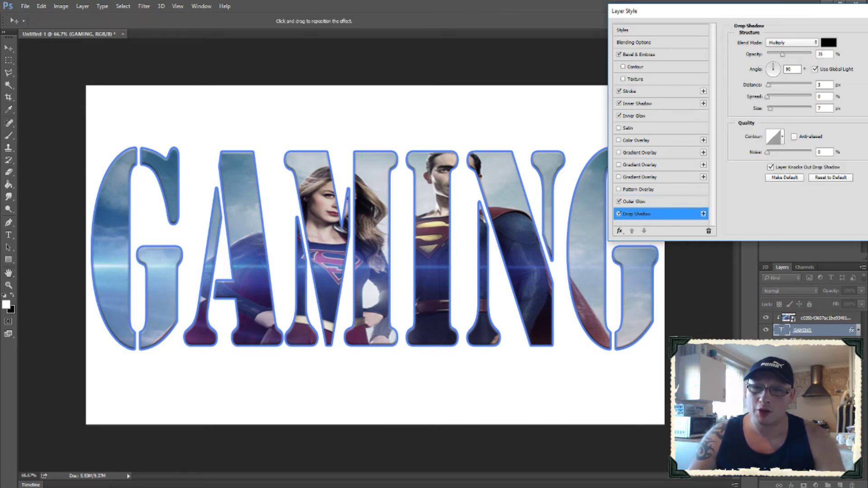
left_click_drag(656, 11, 575, 12)
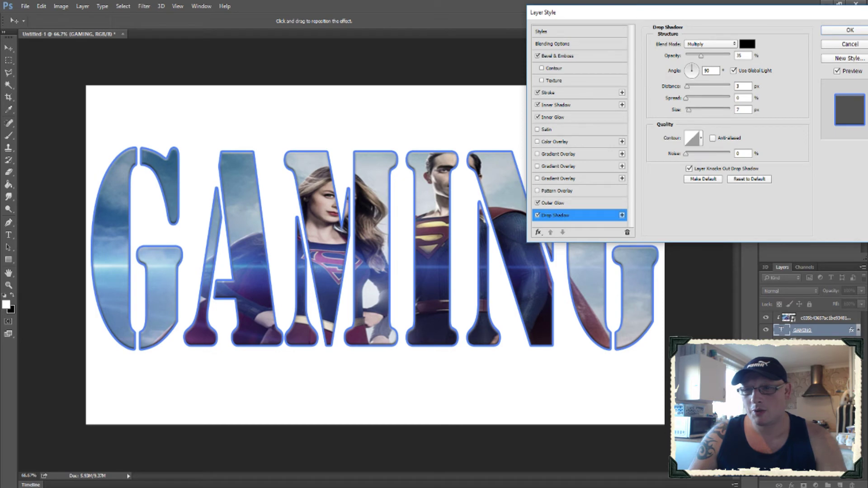
key("Return")
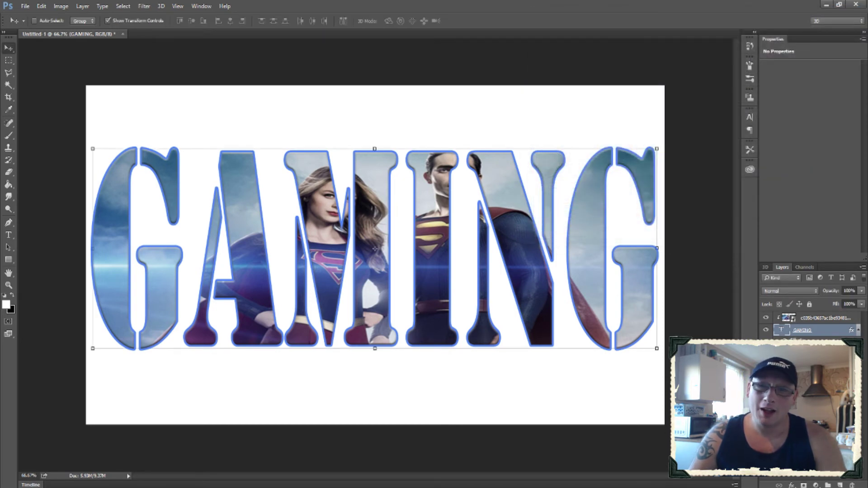